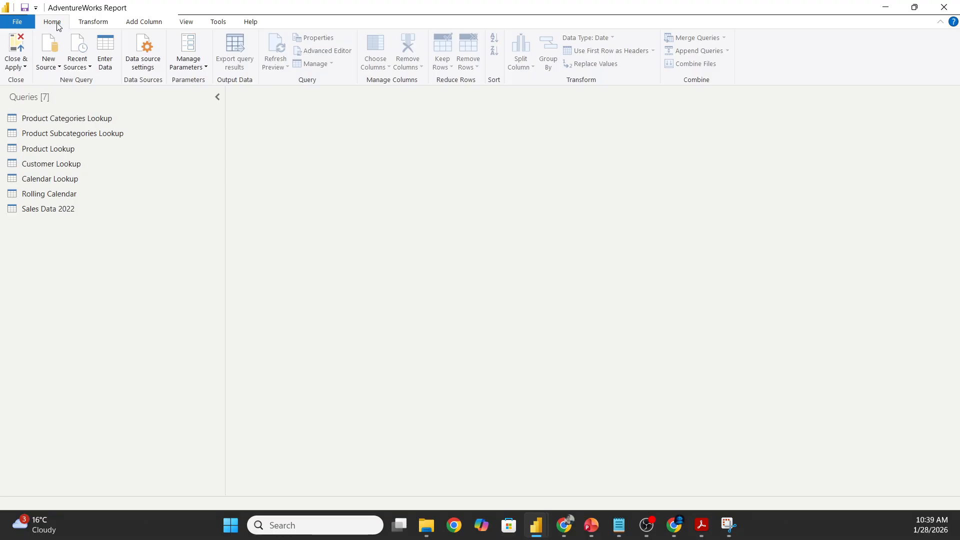
- Import the text/CSV file Product Category Sales (Unpivot Demo) as a new query with the default import settings
click(59, 67)
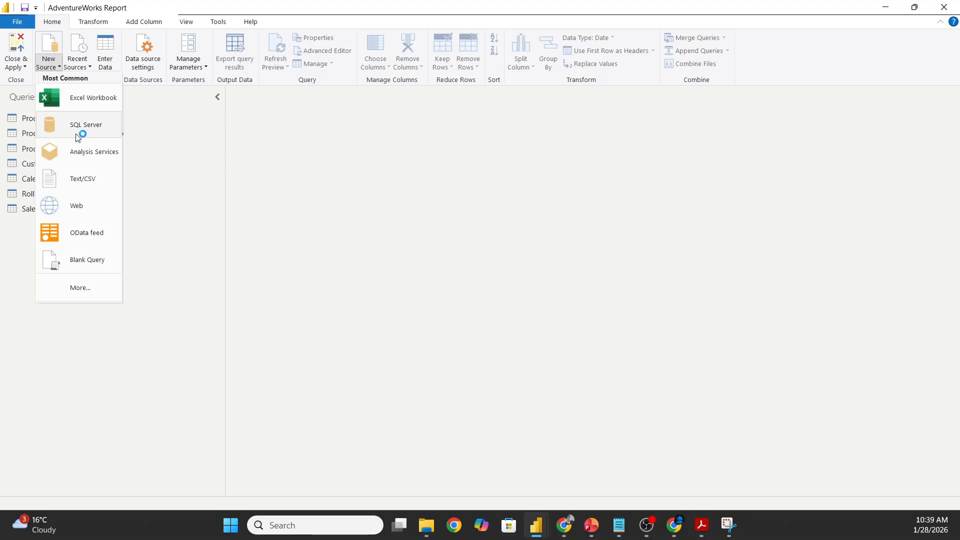
click(79, 179)
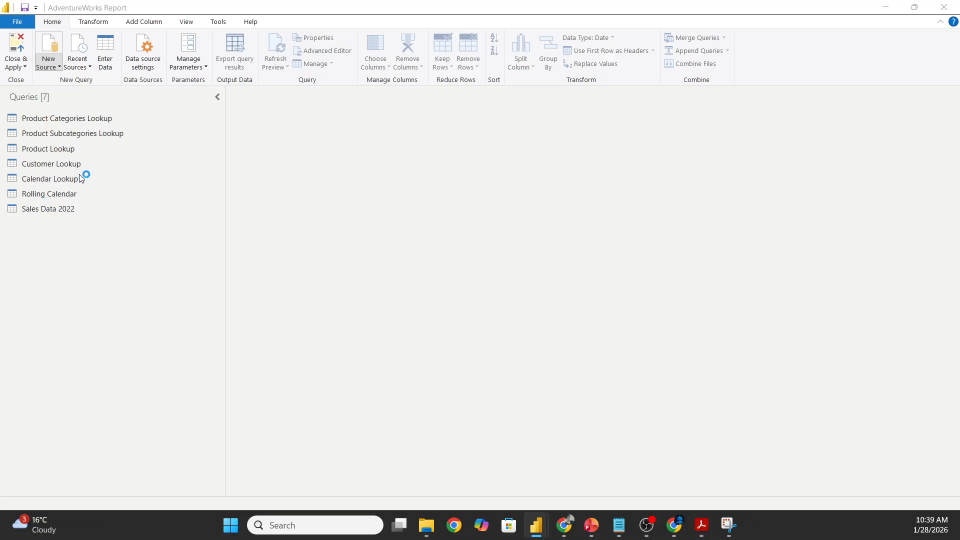
scroll(298, 170, down, 3)
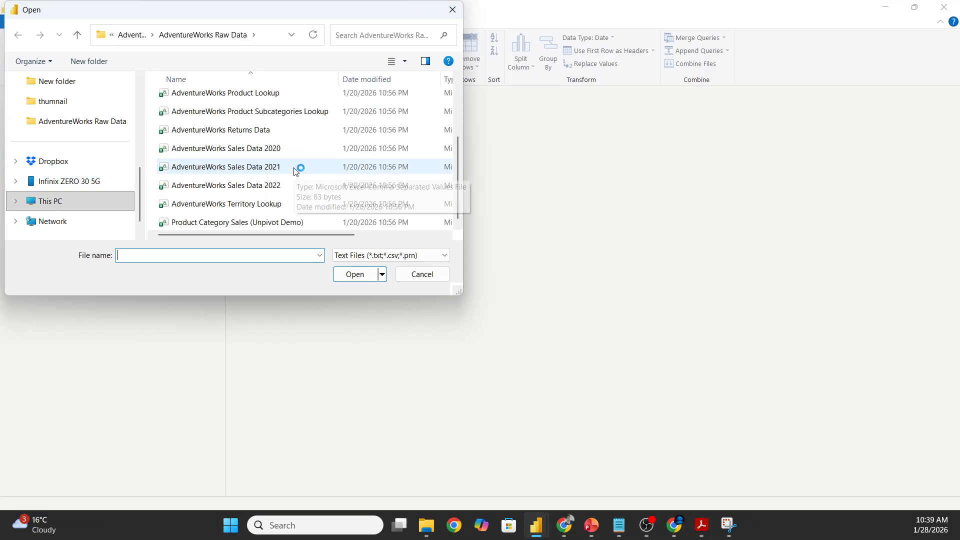
click(294, 220)
click(356, 274)
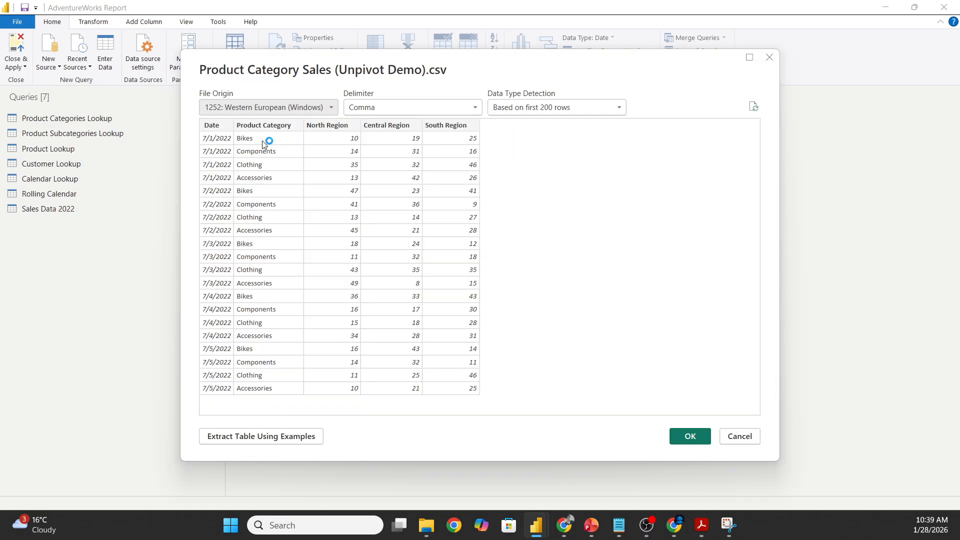
click(696, 444)
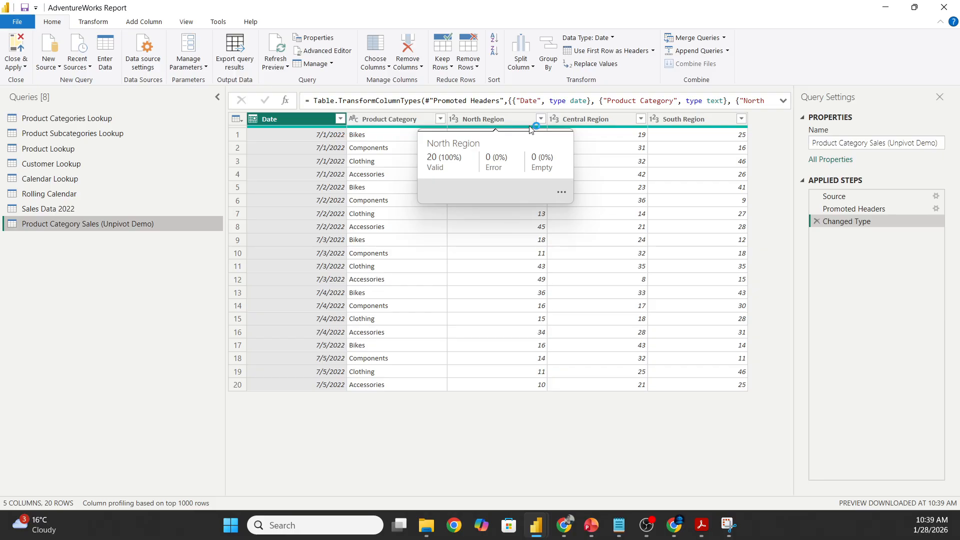
- Unpivot the North Region, Central Region and South Region columns of the Product Category Sales query
click(498, 120)
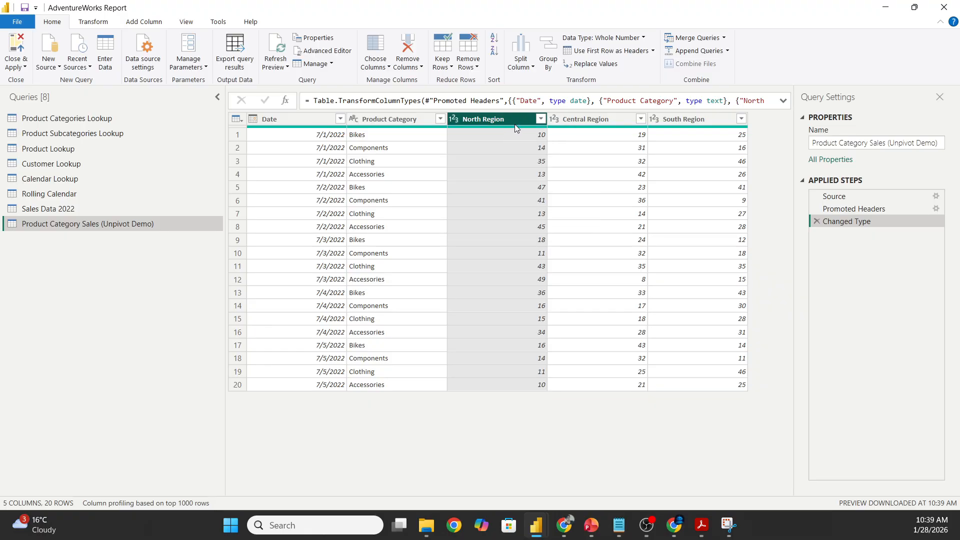
ctrl+click(570, 121)
ctrl+click(658, 119)
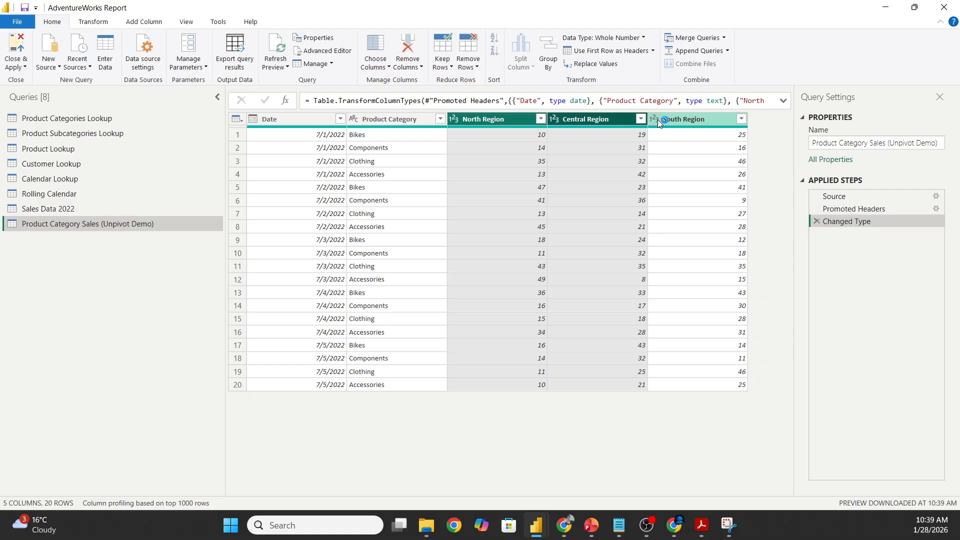
click(617, 118)
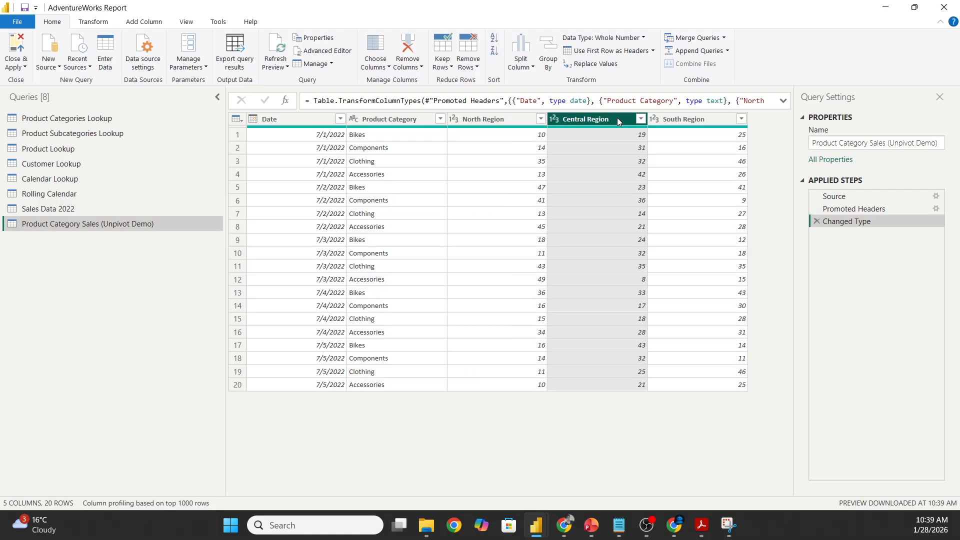
click(514, 122)
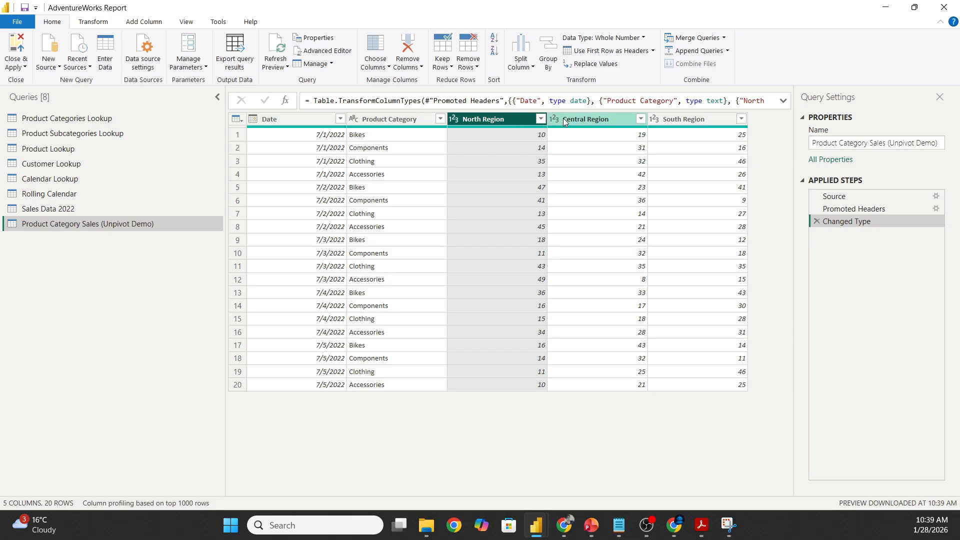
ctrl+click(601, 122)
ctrl+click(699, 129)
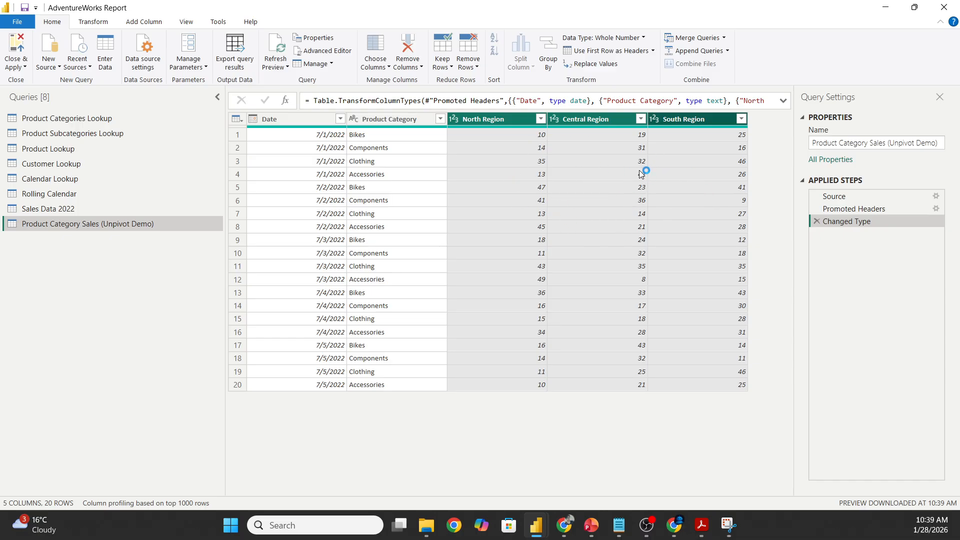
click(95, 22)
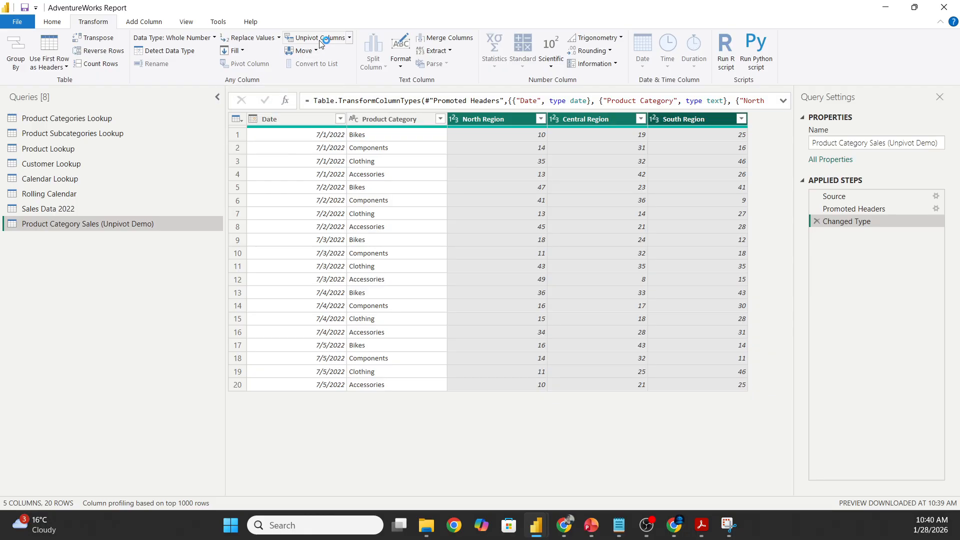
click(350, 39)
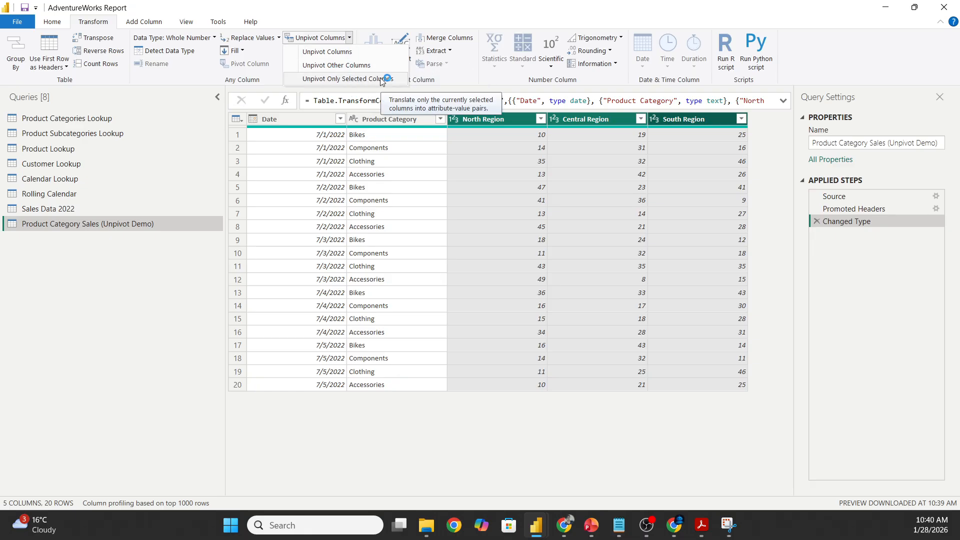
click(359, 52)
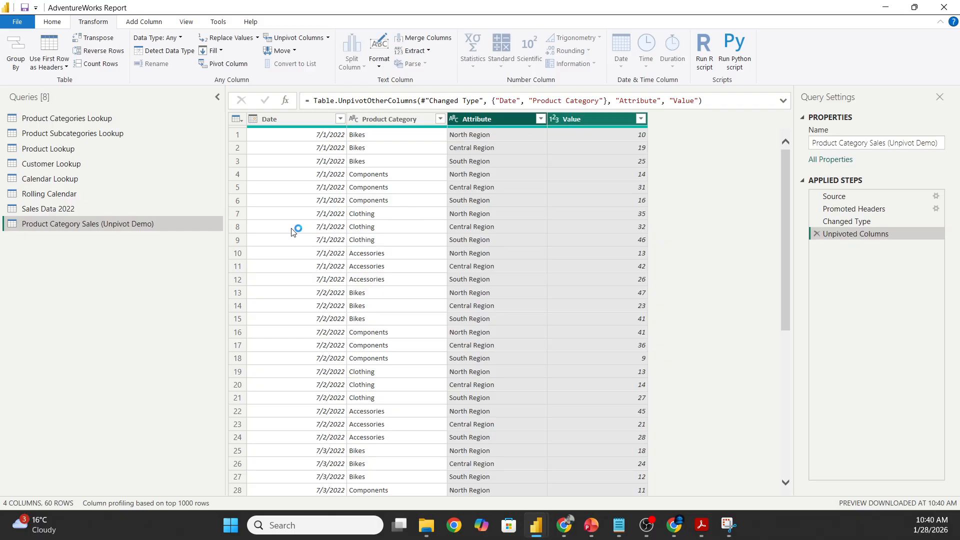
- Rename the Attribute column to Region and the Value column to Quantity Sold
click(477, 123)
double_click(477, 123)
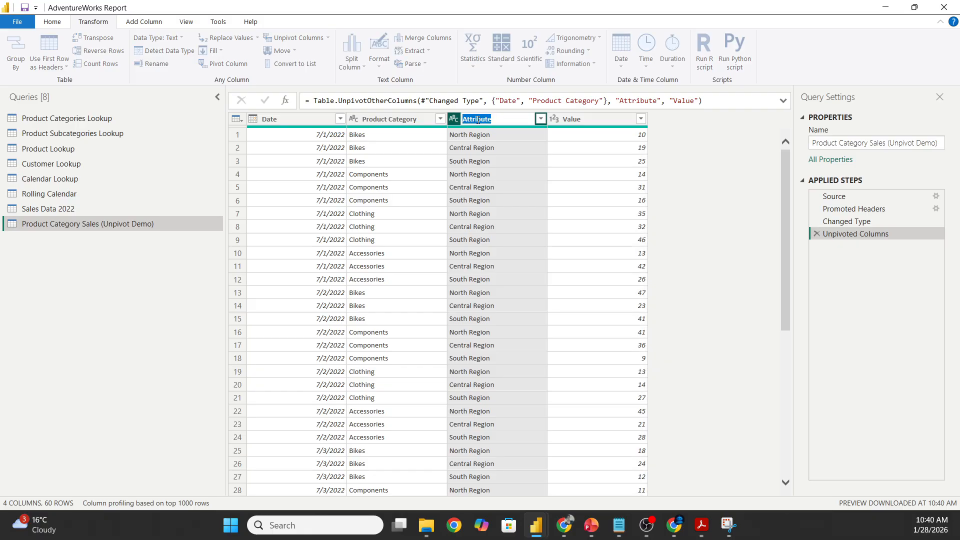
text(Region)
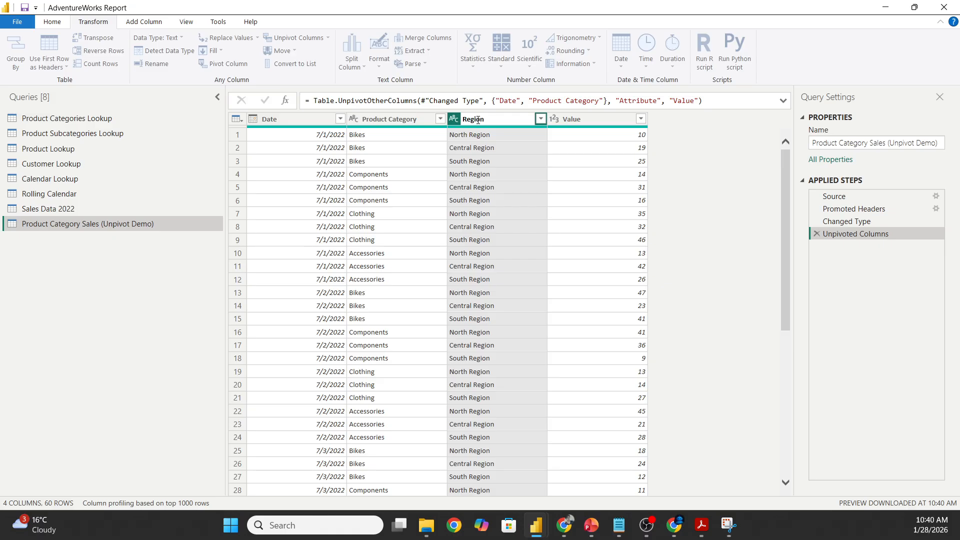
key(Return)
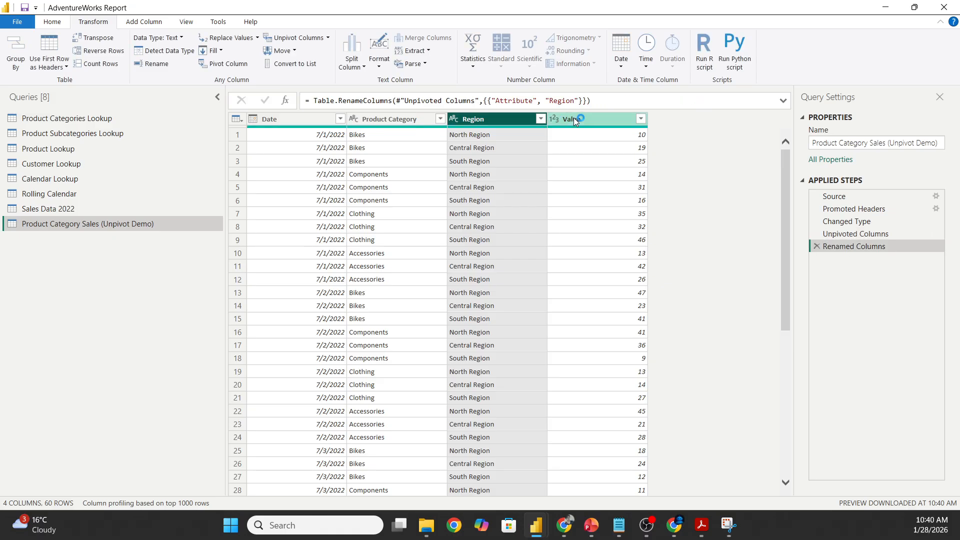
double_click(575, 119)
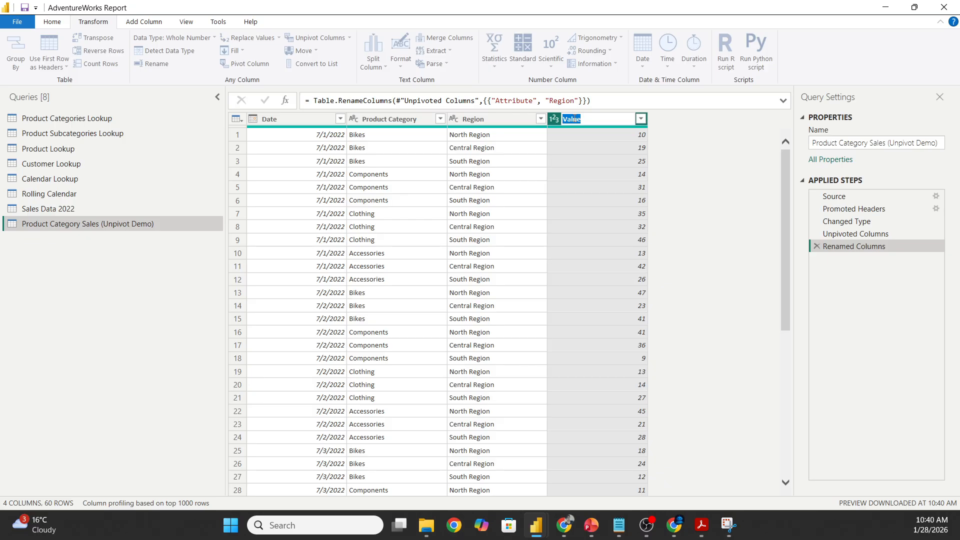
text(Quantity Sold)
key(Return)
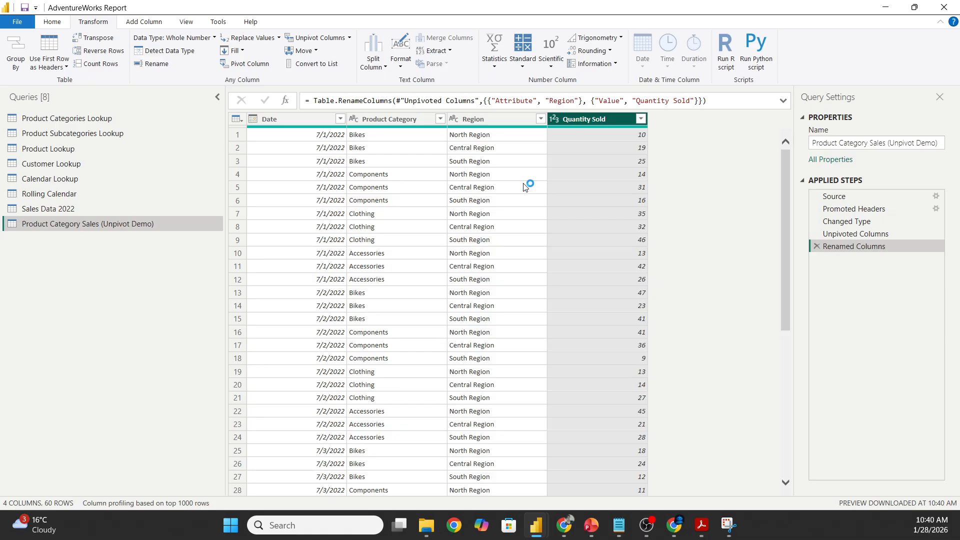
- Pivot the Region column back into separate columns, using Quantity Sold as the values column
click(504, 123)
ctrl+click(568, 121)
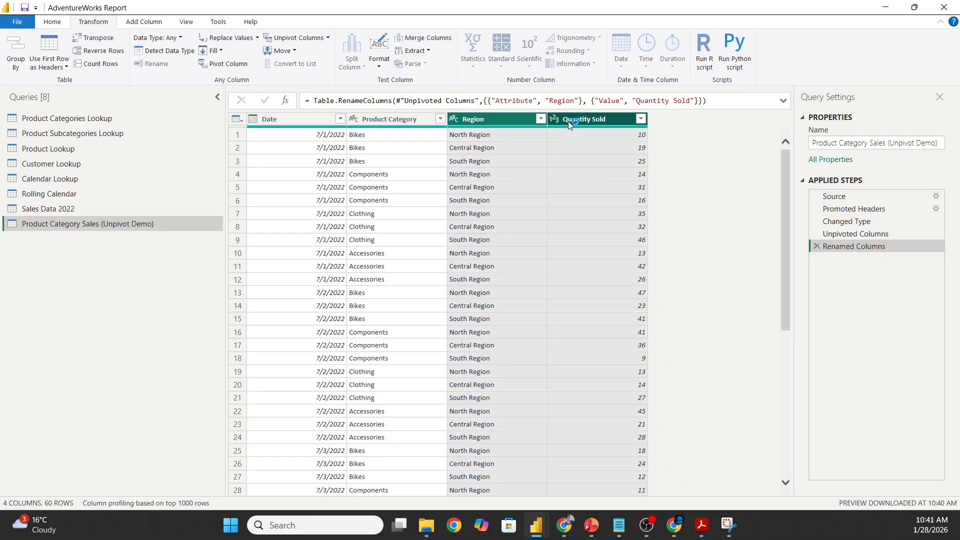
click(235, 69)
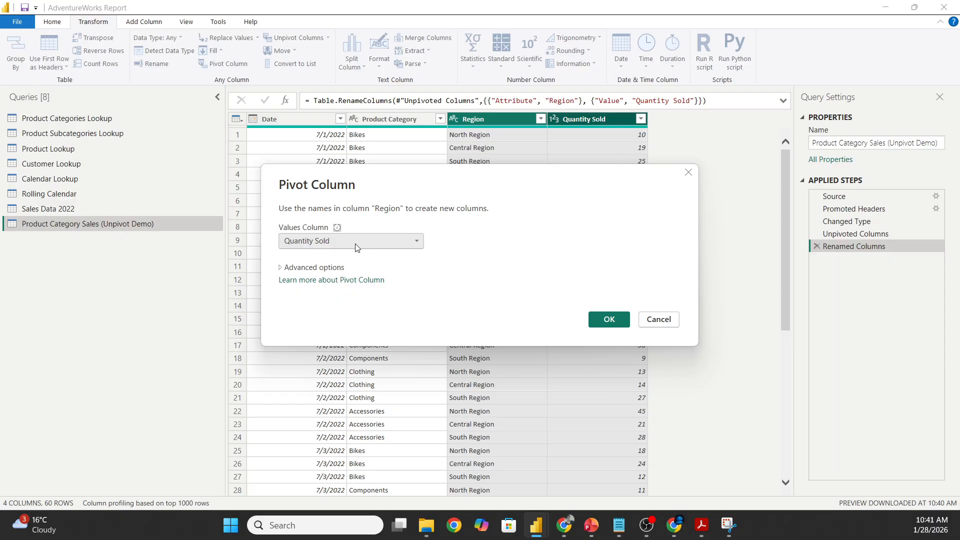
click(420, 242)
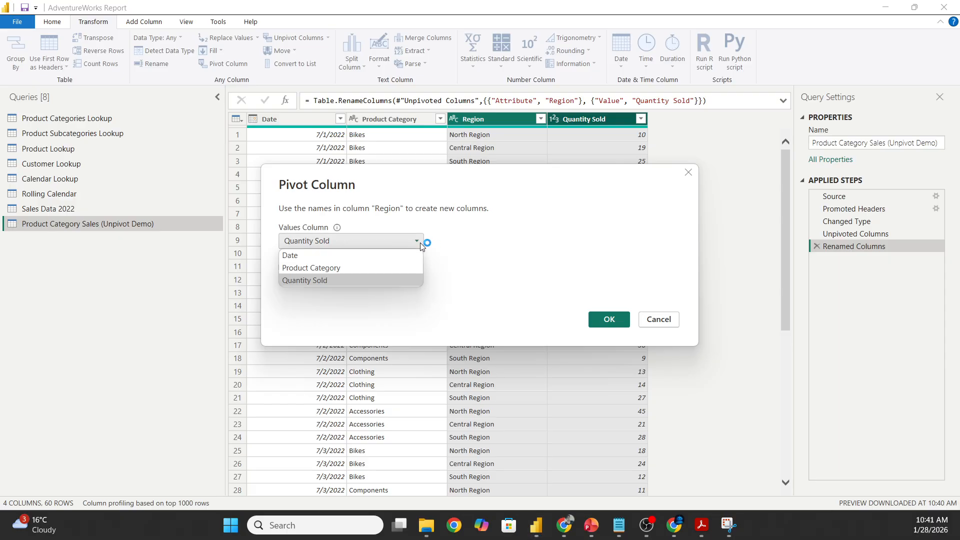
click(316, 279)
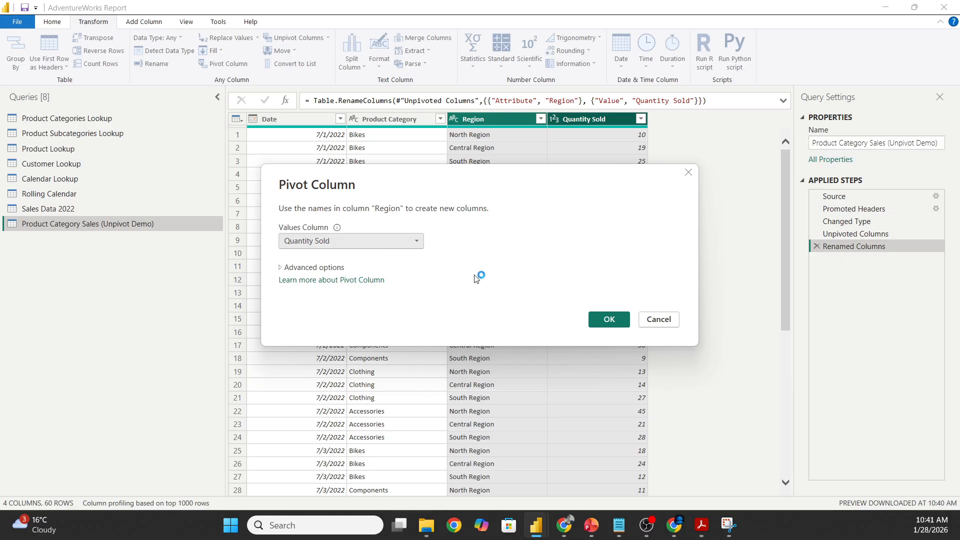
click(619, 319)
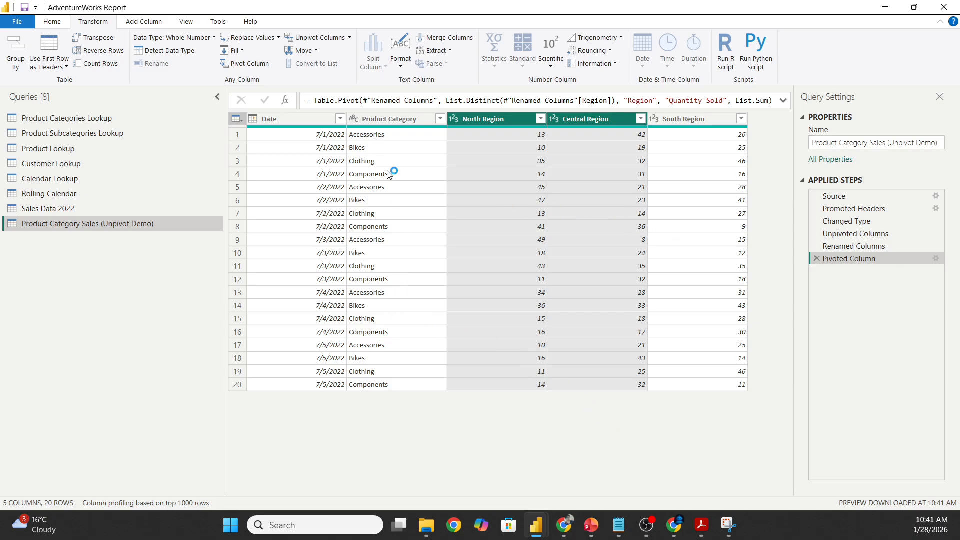
- Try transposing the pivoted table, and remove the transpose from the applied steps
click(320, 118)
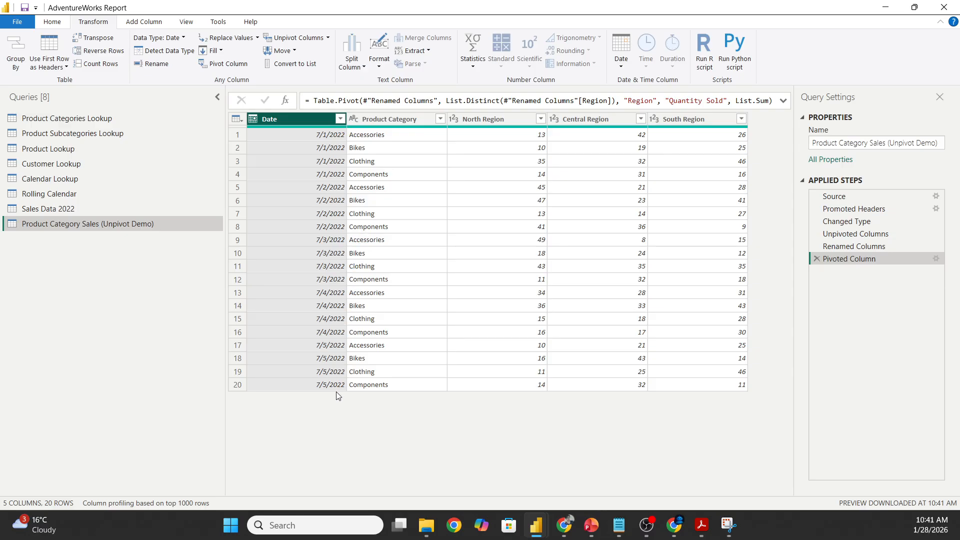
click(331, 161)
click(329, 121)
click(97, 38)
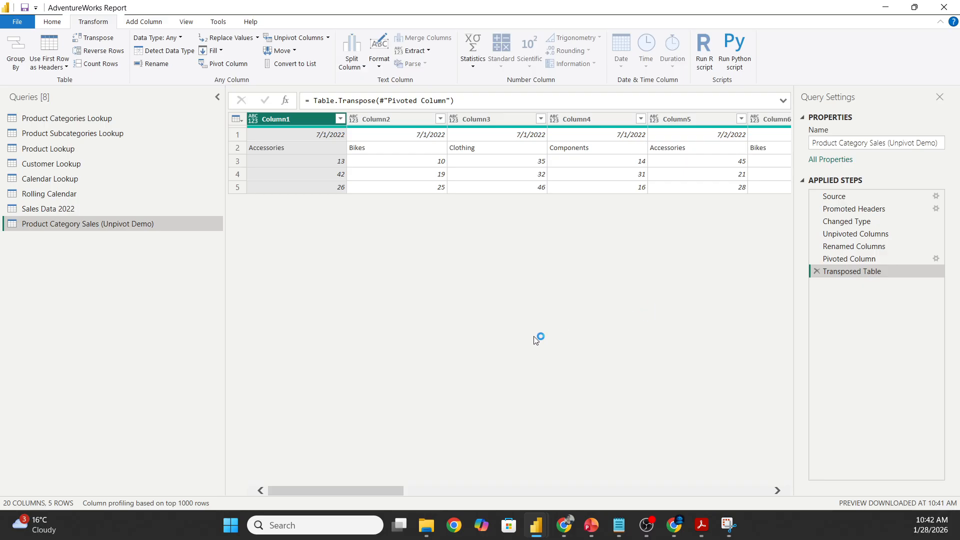
drag(340, 495, 306, 451)
click(815, 271)
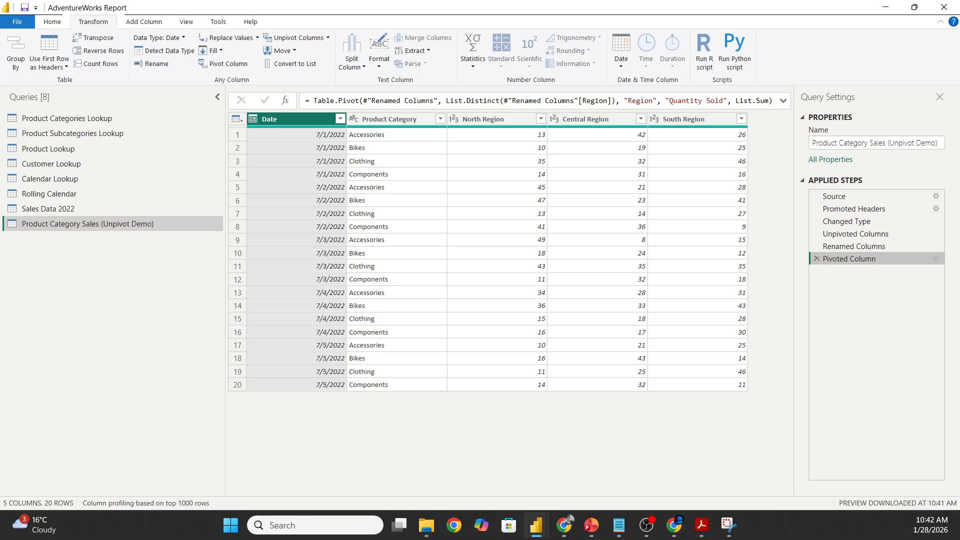
key(alt+Tab)
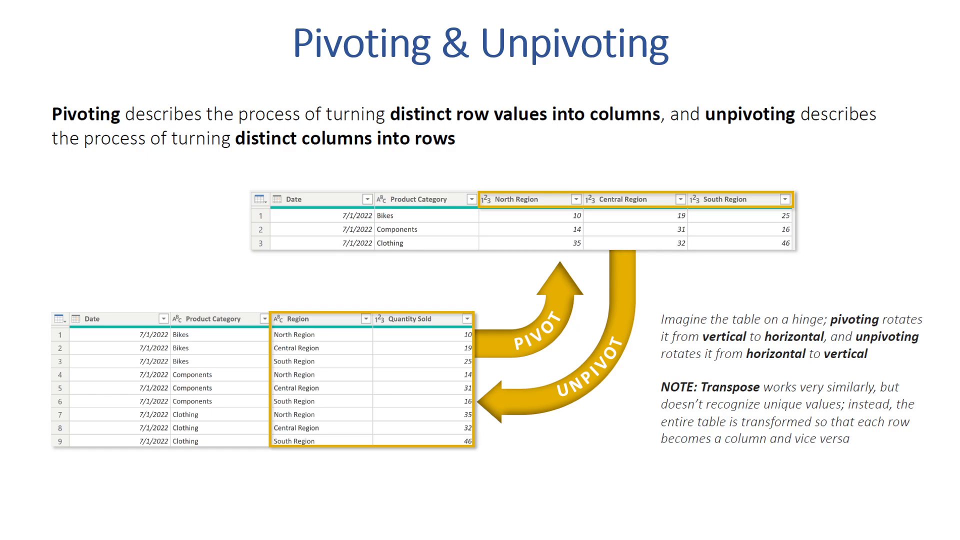
key(Right)
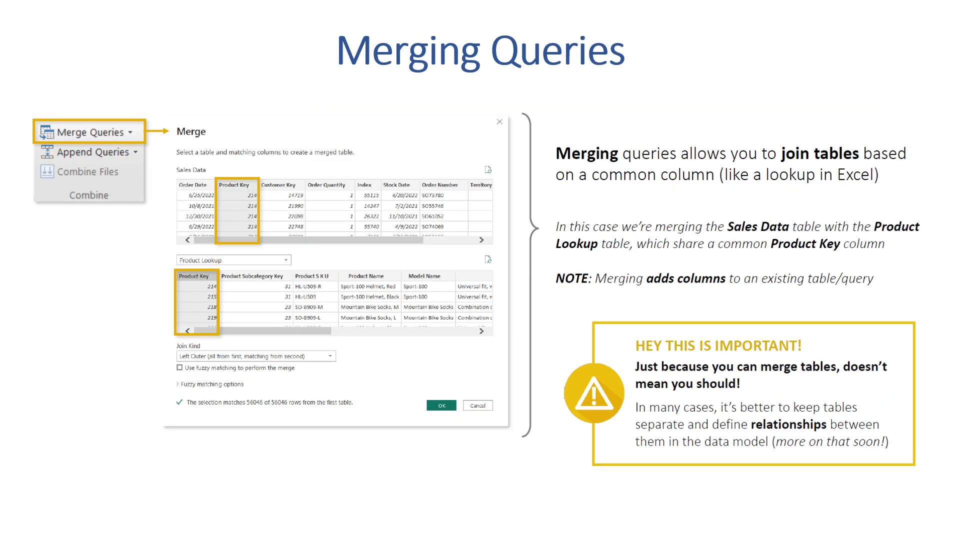